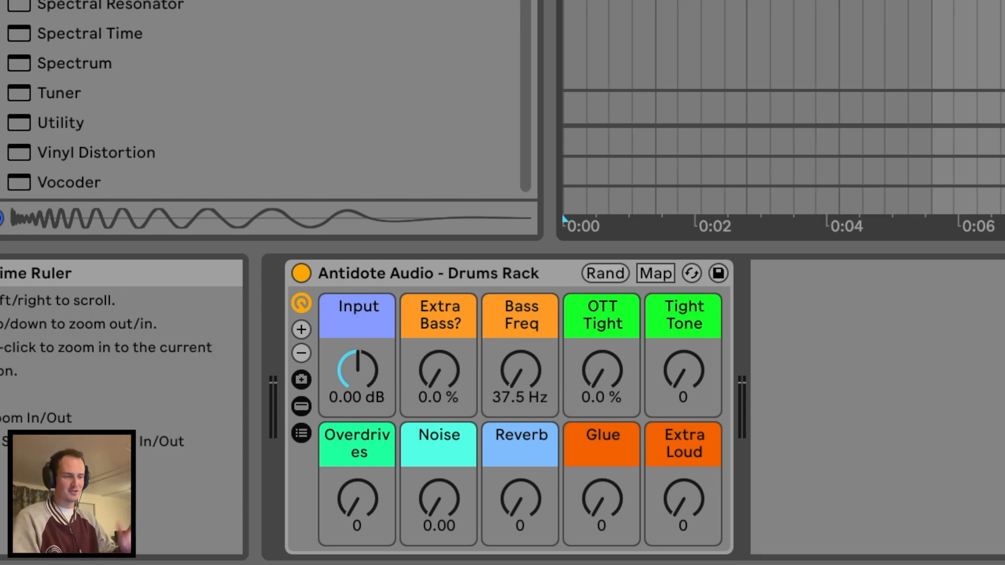
Step: Set the Drums Rack's Extra Bass? macro to 63 % and Bass Freq to 64.4 Hz, leaving Input at 0.00 dB
drag(357, 367, 356, 373)
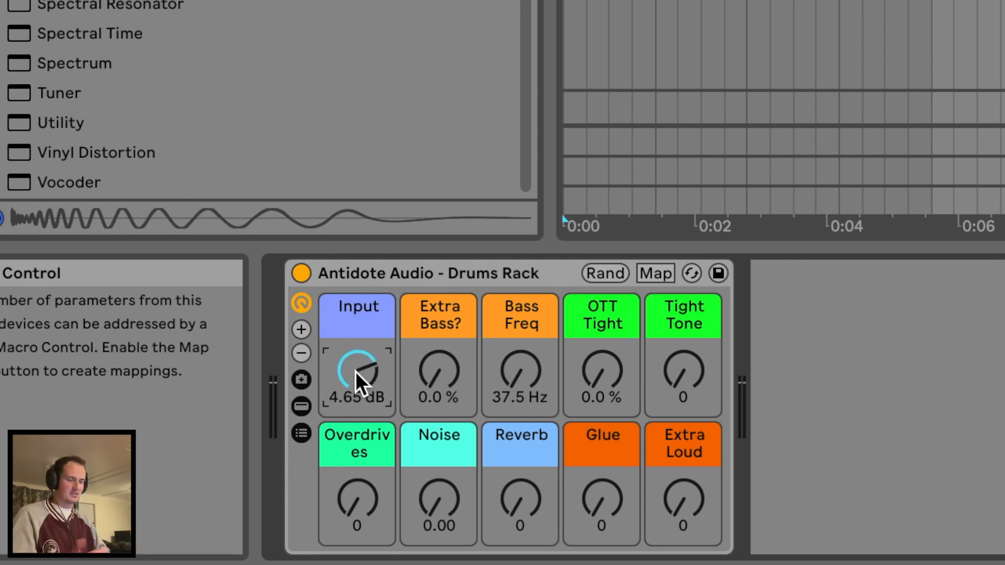
double_click(356, 372)
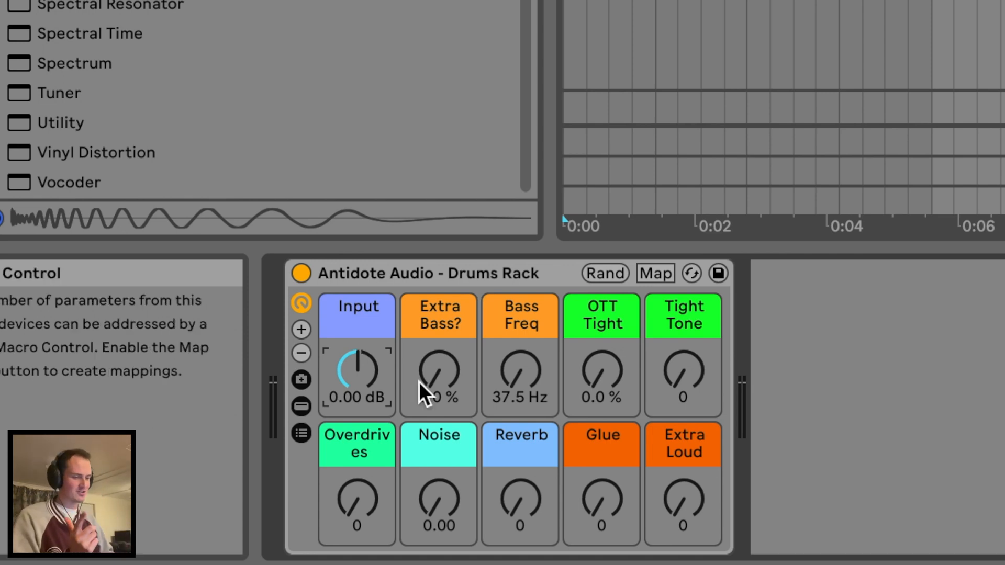
click(438, 382)
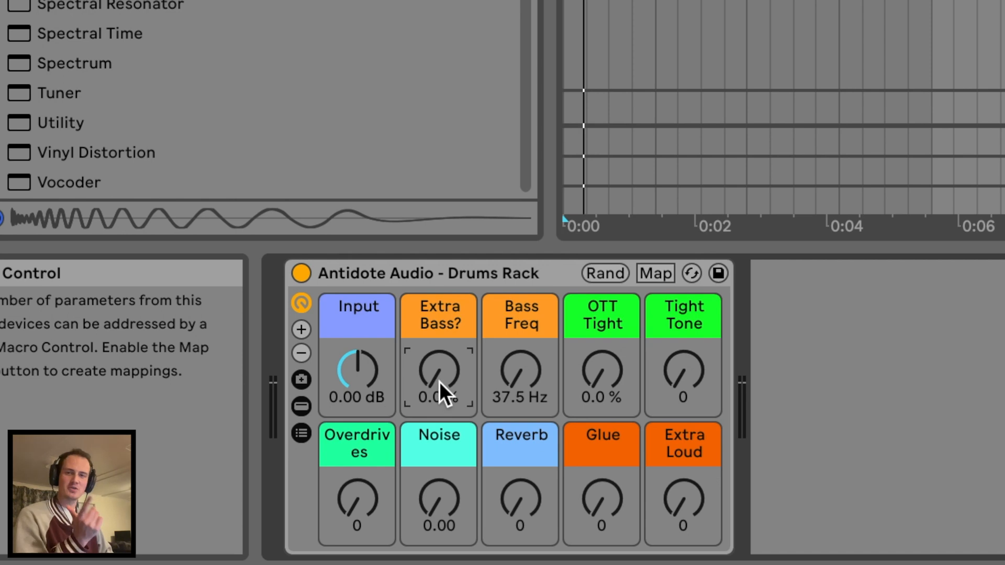
drag(438, 381, 439, 333)
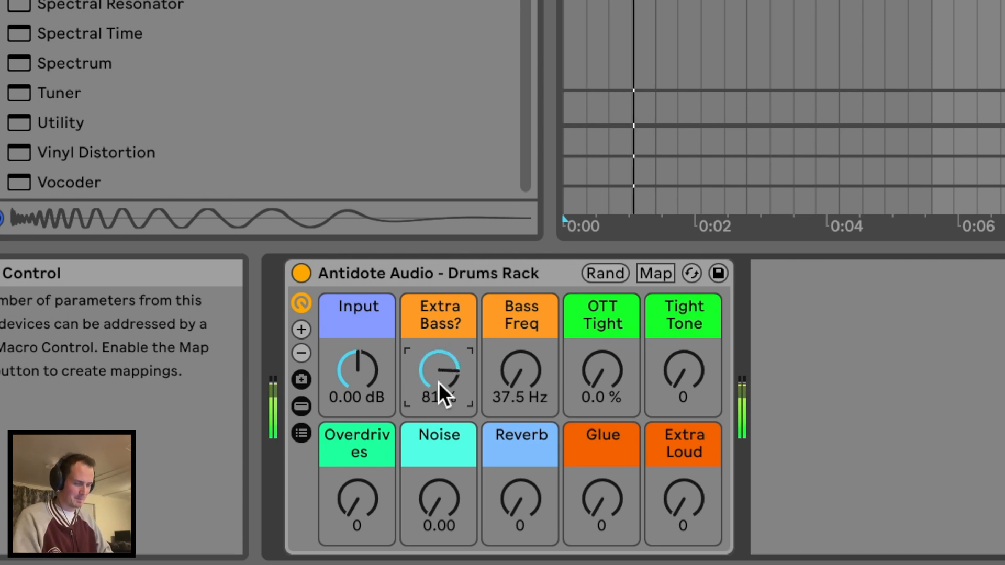
drag(511, 381, 510, 347)
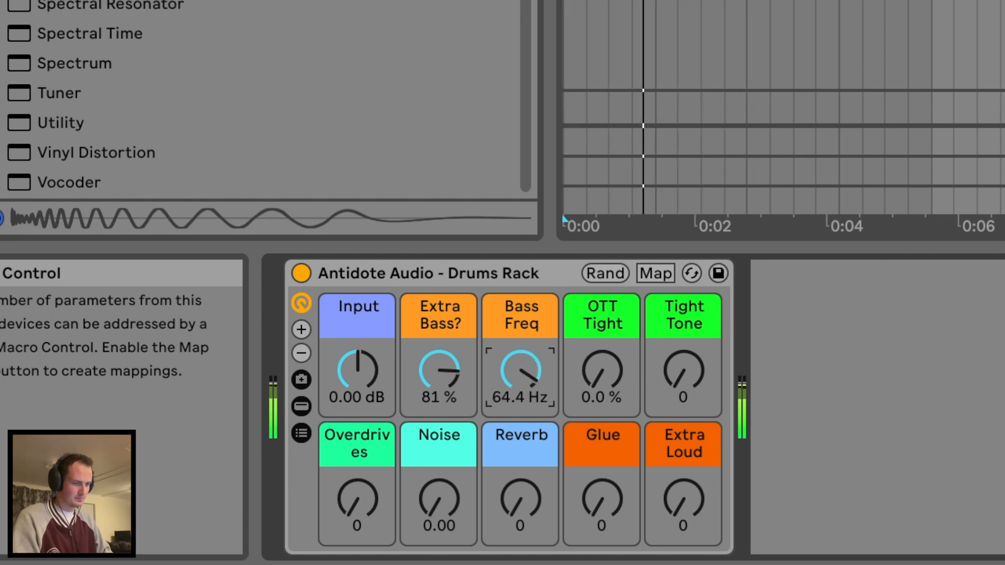
click(438, 371)
drag(429, 377, 429, 387)
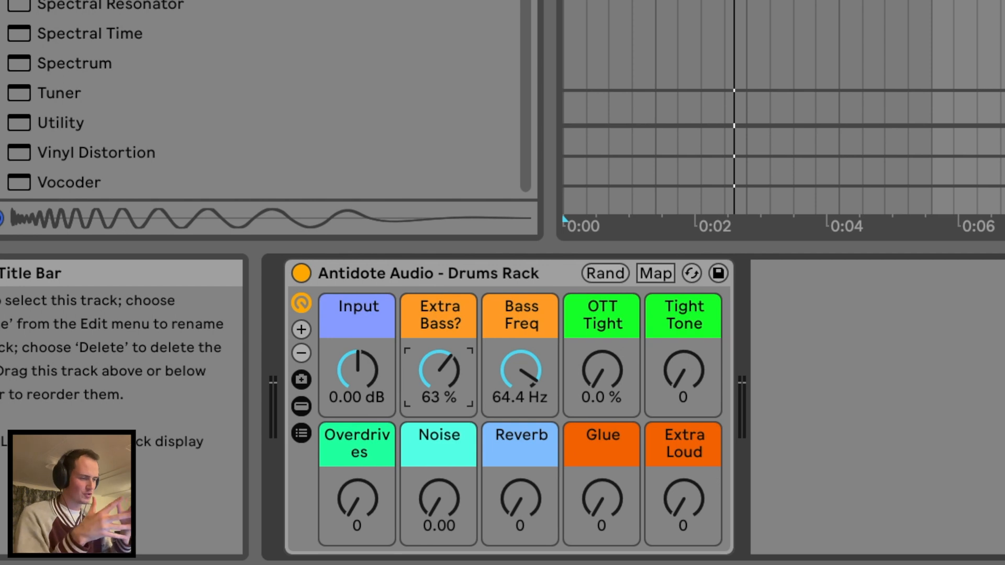
Step: Set the Drums Rack's OTT Tight macro to 14 % and Tight Tone to 79
mouse_move(613, 376)
mouse_down()
mouse_move(613, 340)
mouse_move(613, 375)
mouse_up()
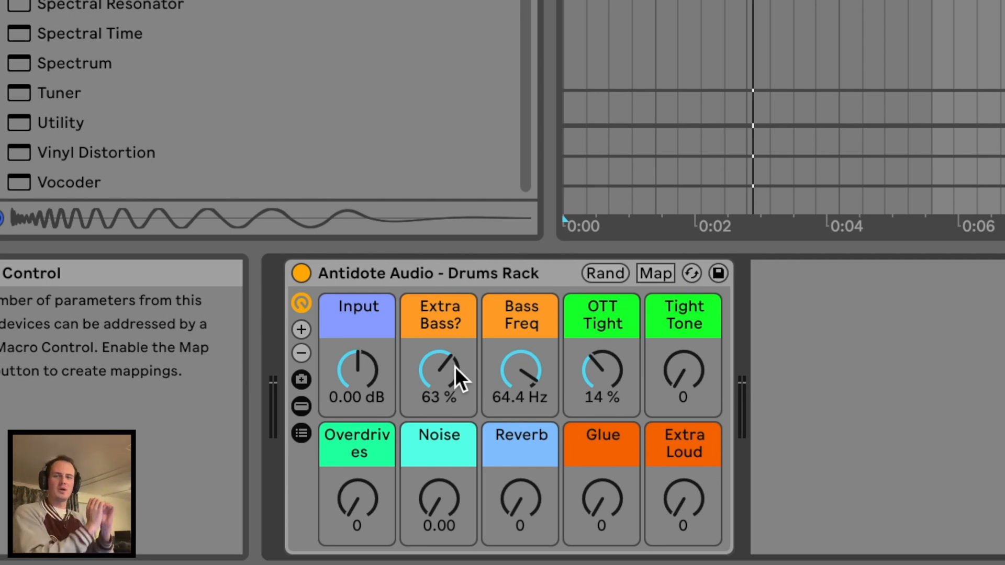
drag(681, 371, 681, 319)
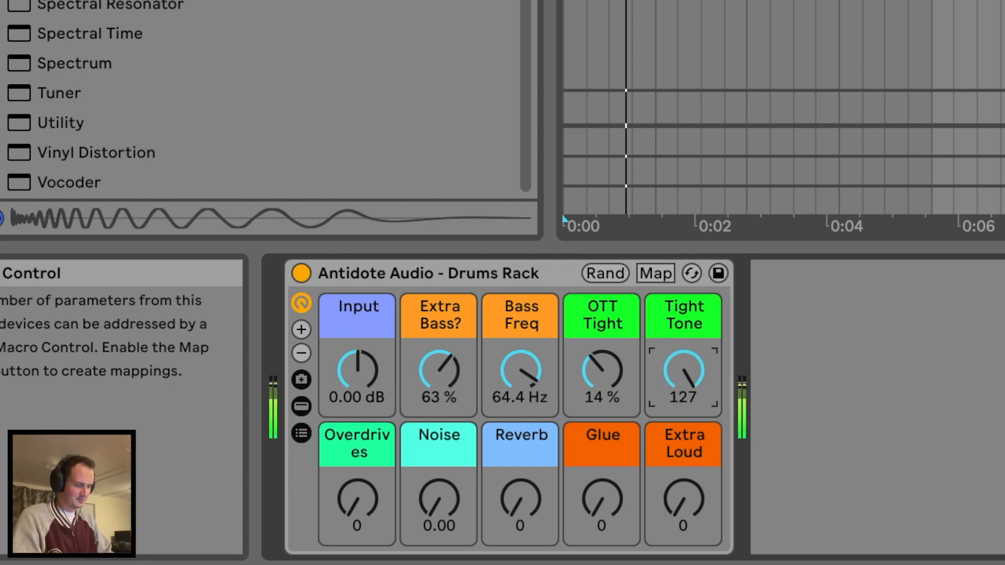
drag(681, 371, 681, 400)
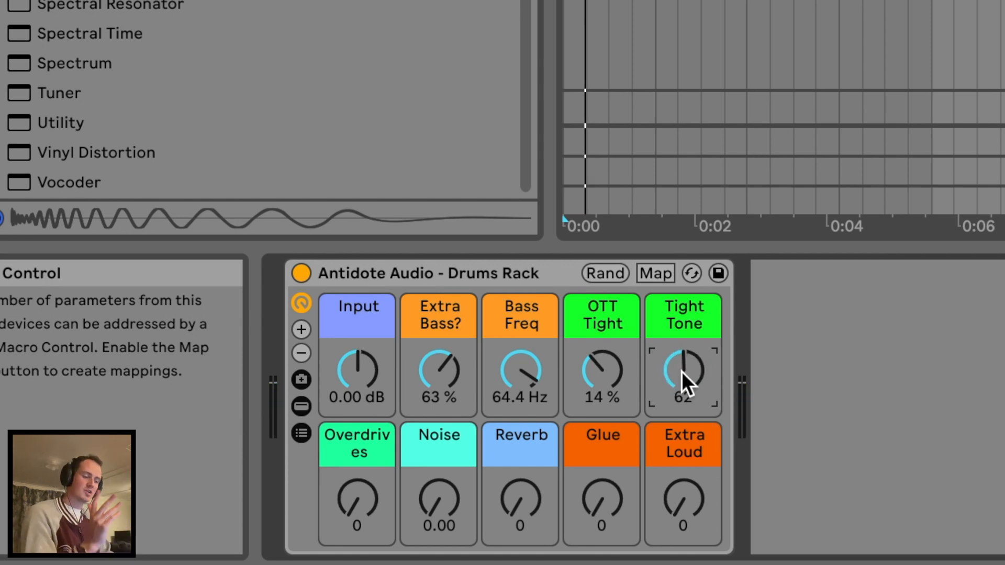
mouse_move(681, 371)
mouse_down()
mouse_move(681, 342)
mouse_move(681, 364)
mouse_up()
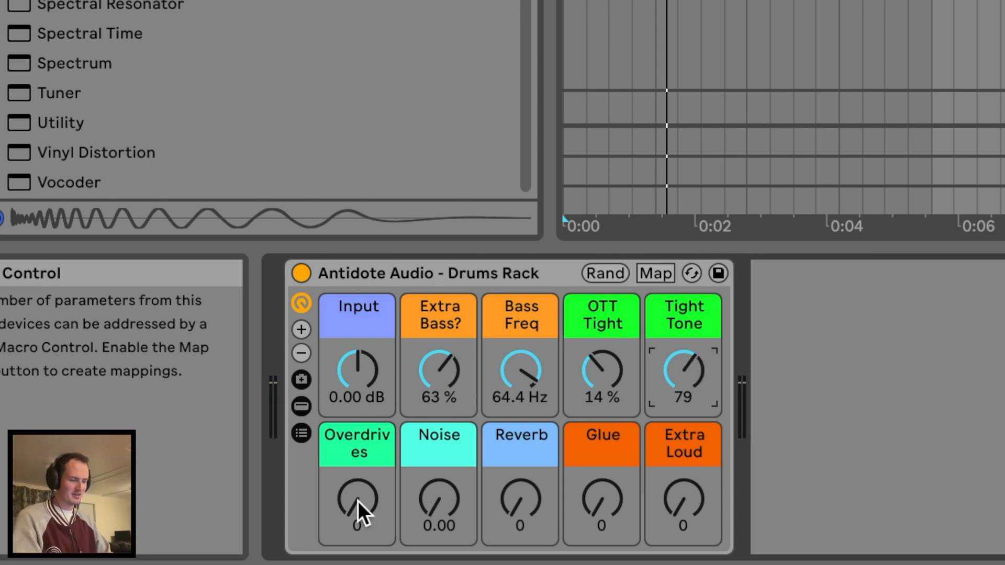
Step: Set the Drums Rack's Overdrives macro to 21 and Noise to 1.27
mouse_move(357, 501)
mouse_down()
mouse_move(357, 429)
mouse_move(359, 500)
mouse_up()
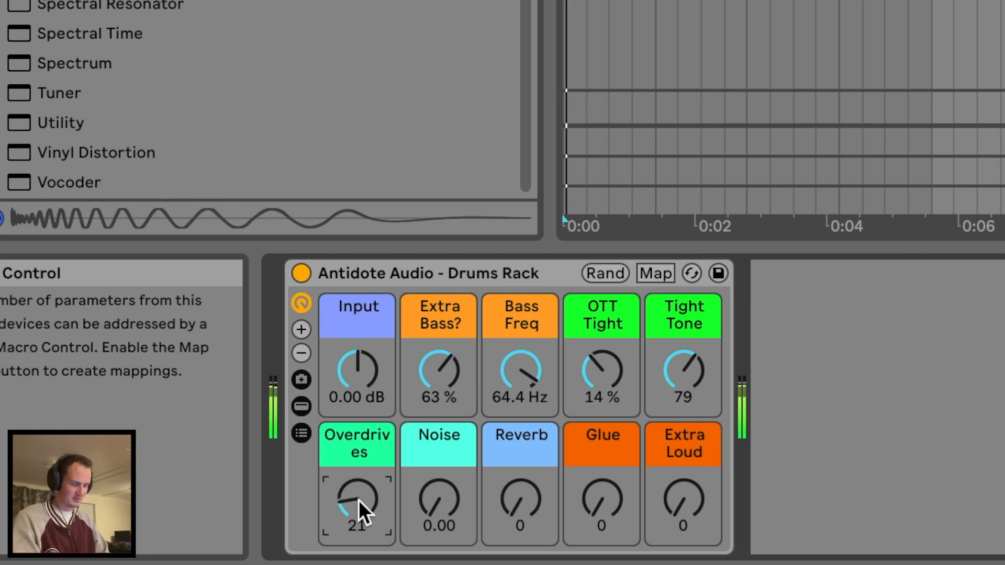
click(441, 508)
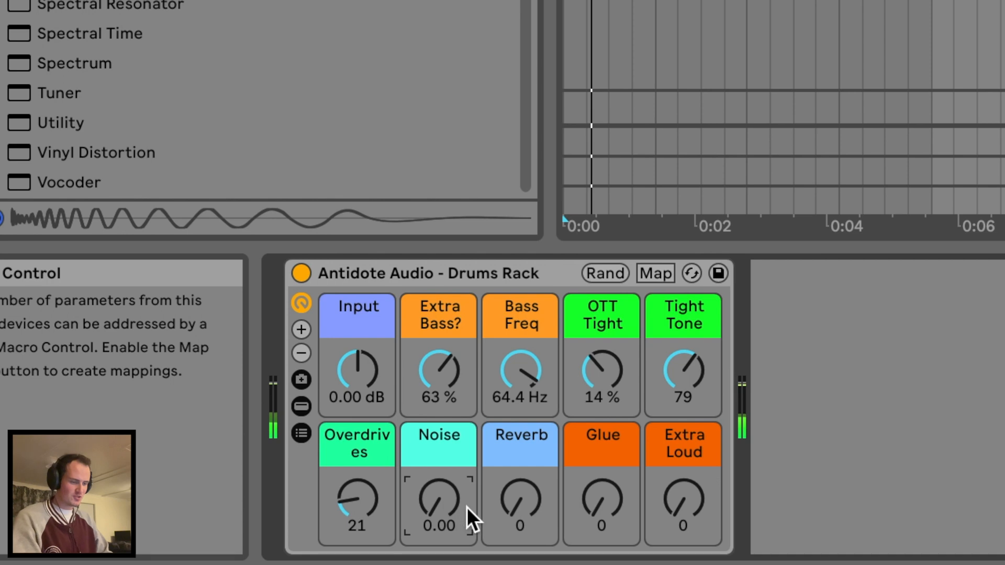
mouse_move(443, 497)
mouse_down()
mouse_move(444, 464)
mouse_move(444, 491)
mouse_up()
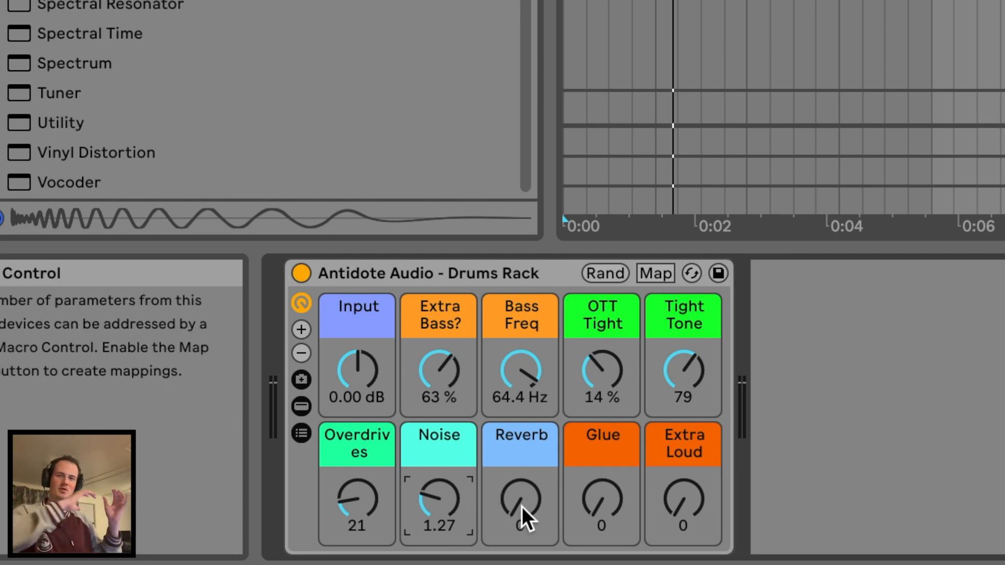
Step: Set the Drums Rack's Reverb macro to 79 and Glue to 29 while the drum loop plays
key(space)
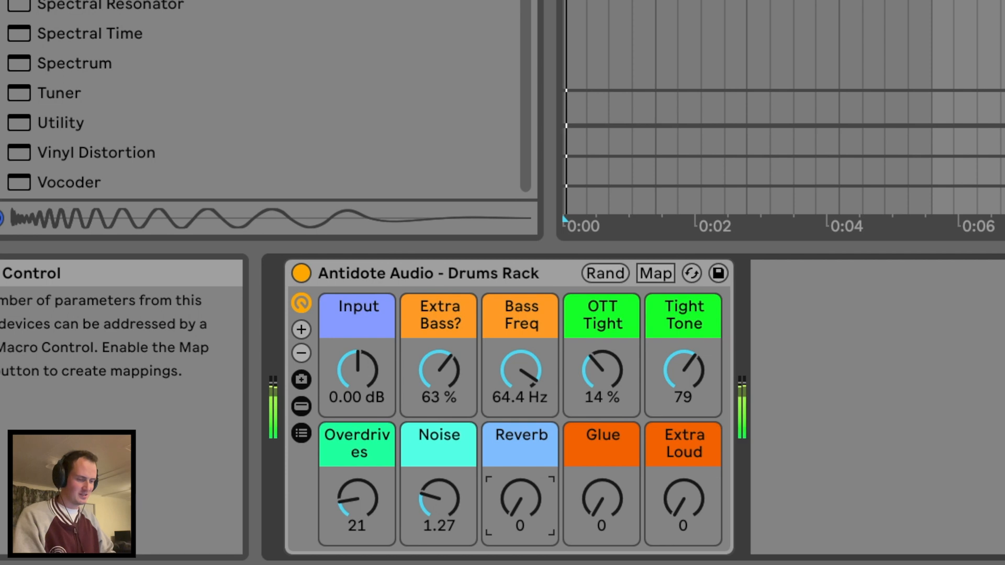
drag(521, 507, 521, 482)
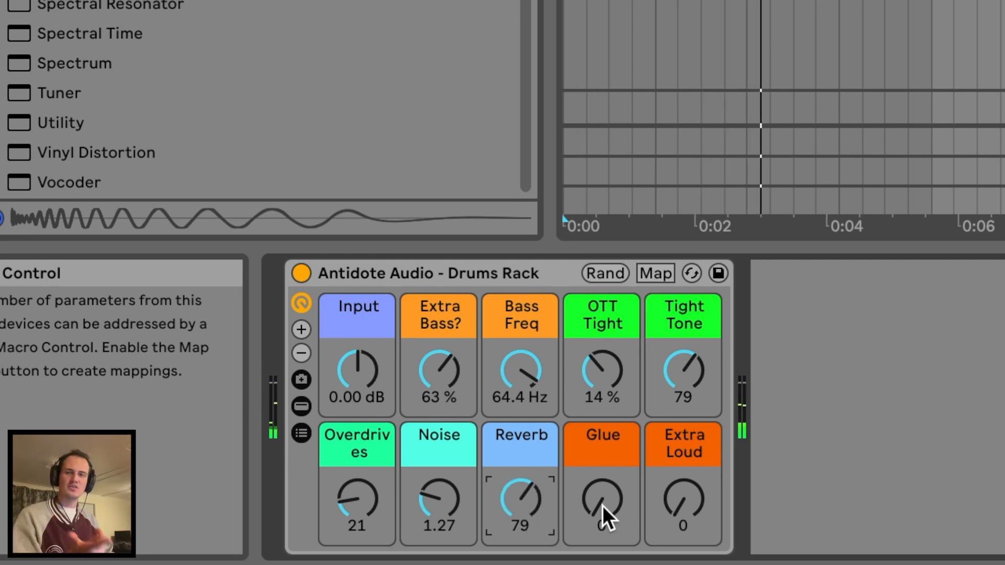
mouse_move(602, 505)
mouse_down()
mouse_move(602, 439)
mouse_move(602, 499)
mouse_move(602, 490)
mouse_up()
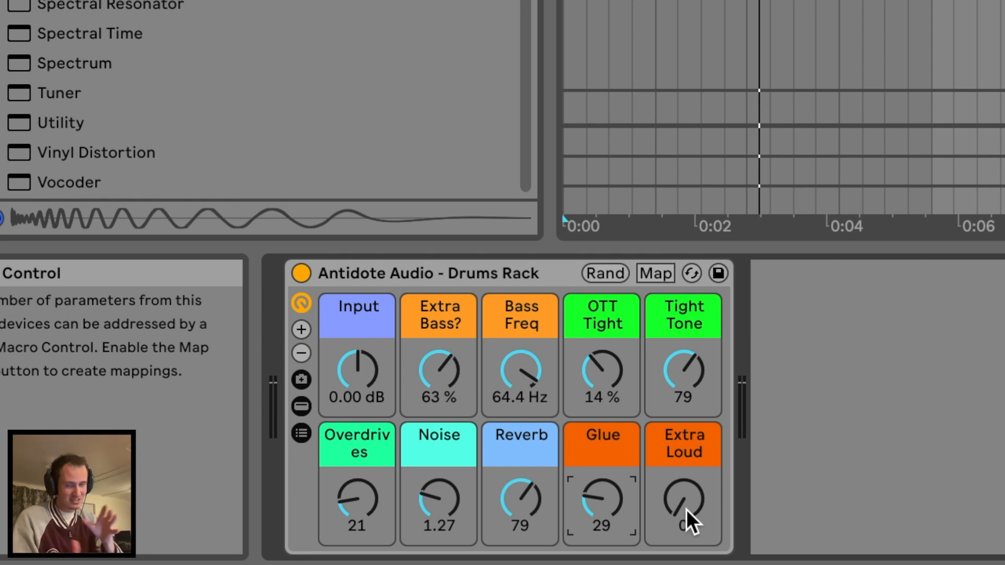
Step: Raise the Extra Loud macro to 127 and lower Input to -1.81 dB during playback
key(space)
mouse_move(686, 510)
mouse_down()
mouse_move(686, 460)
mouse_move(690, 500)
mouse_up()
mouse_move(354, 366)
mouse_down()
mouse_move(355, 316)
mouse_move(354, 384)
mouse_up()
Step: Compare the drum loop with the Drums Rack deactivated and activated
click(302, 273)
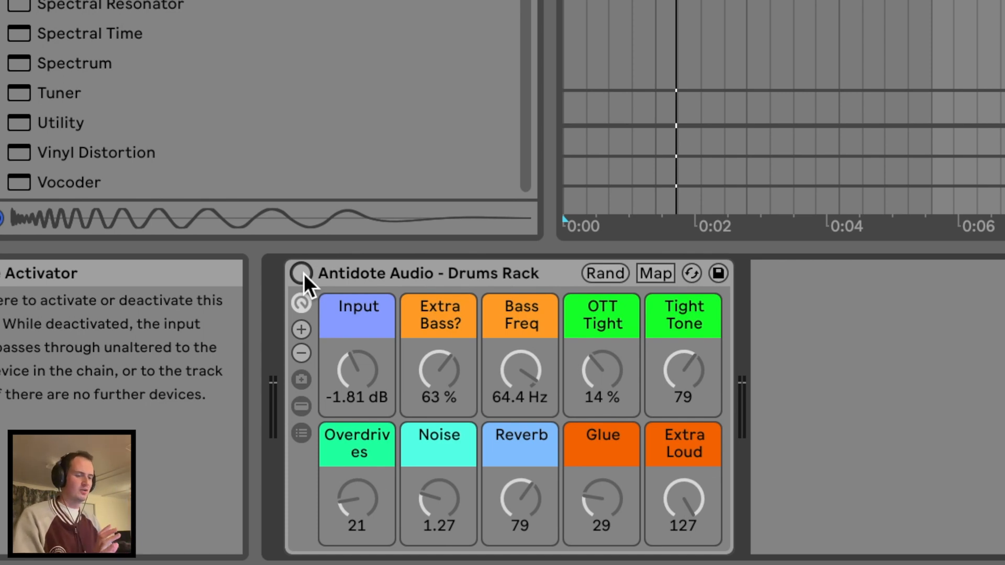
click(303, 273)
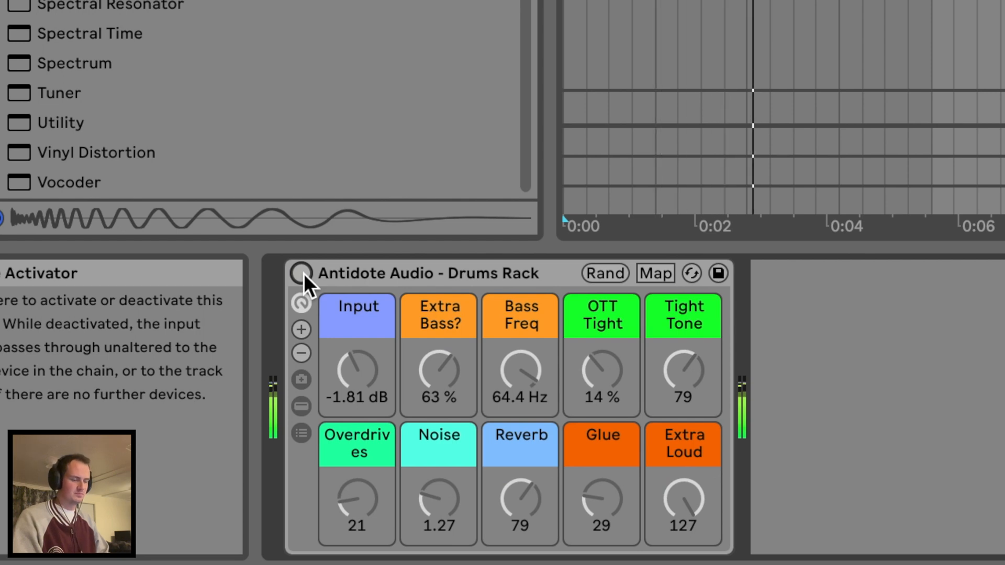
click(302, 273)
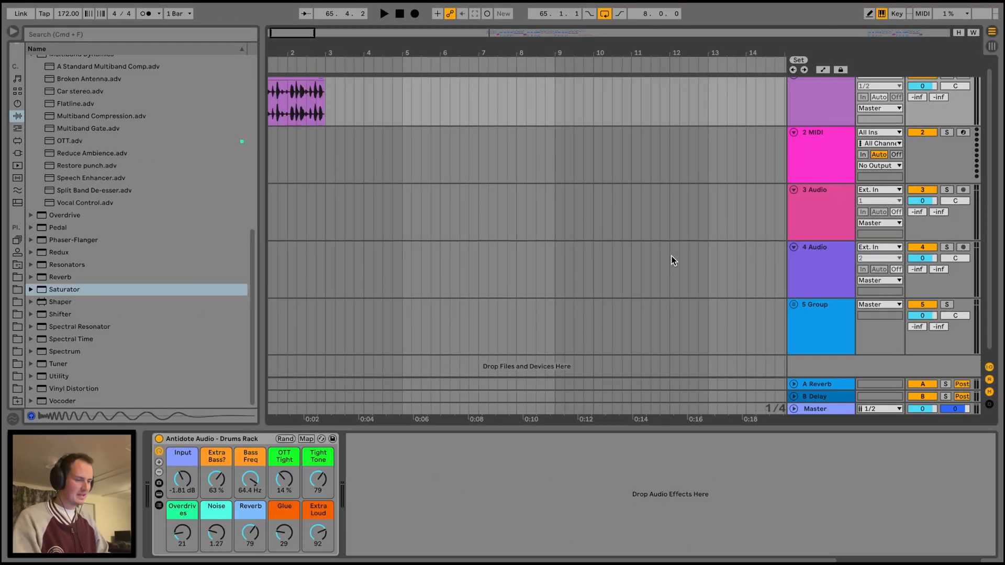
Step: Copy the Drums Rack onto the 5 Group track after its Auto Filter and play from just before bar 65
scroll(673, 260, right, 20)
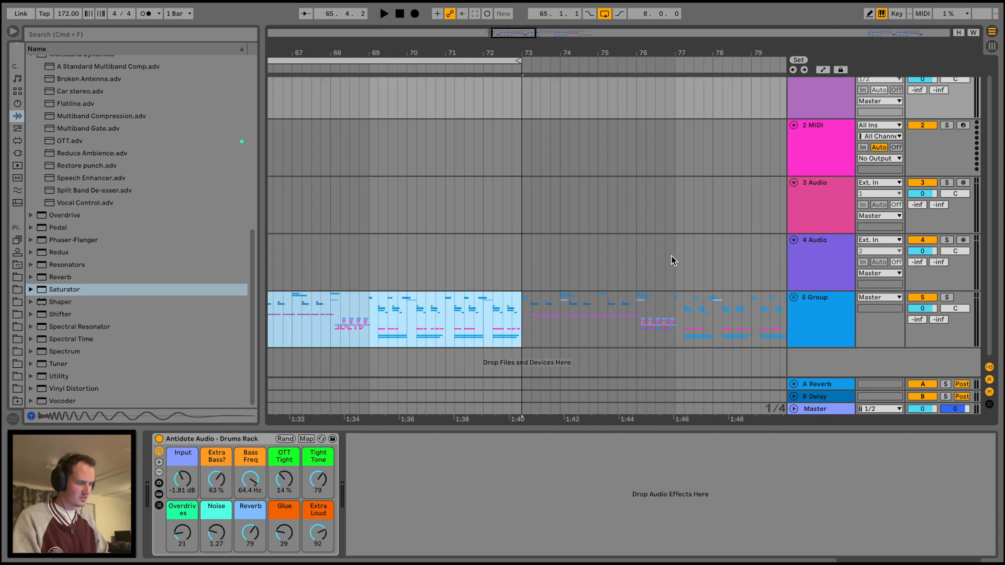
scroll(671, 261, left, 2)
click(218, 439)
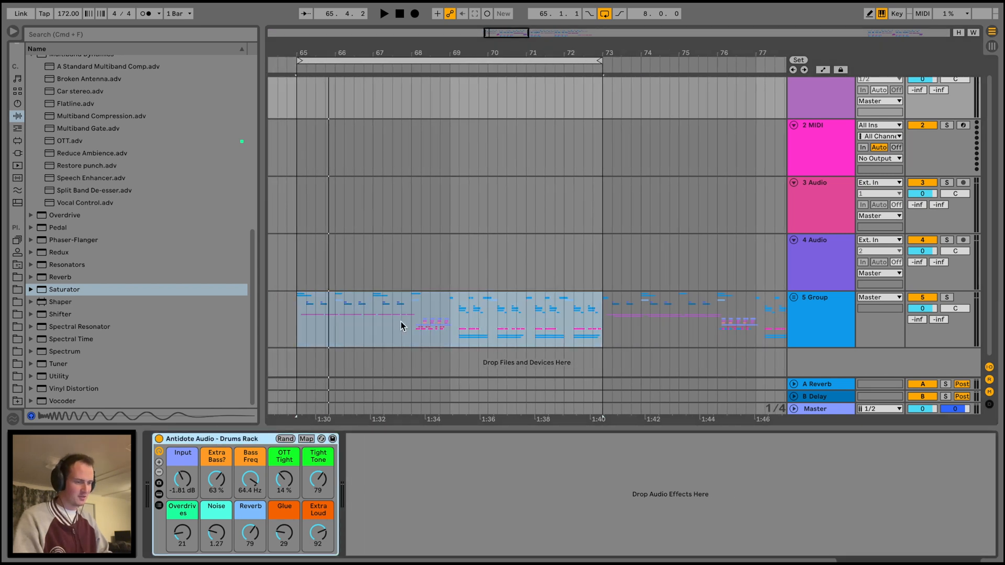
click(320, 298)
click(291, 305)
key(space)
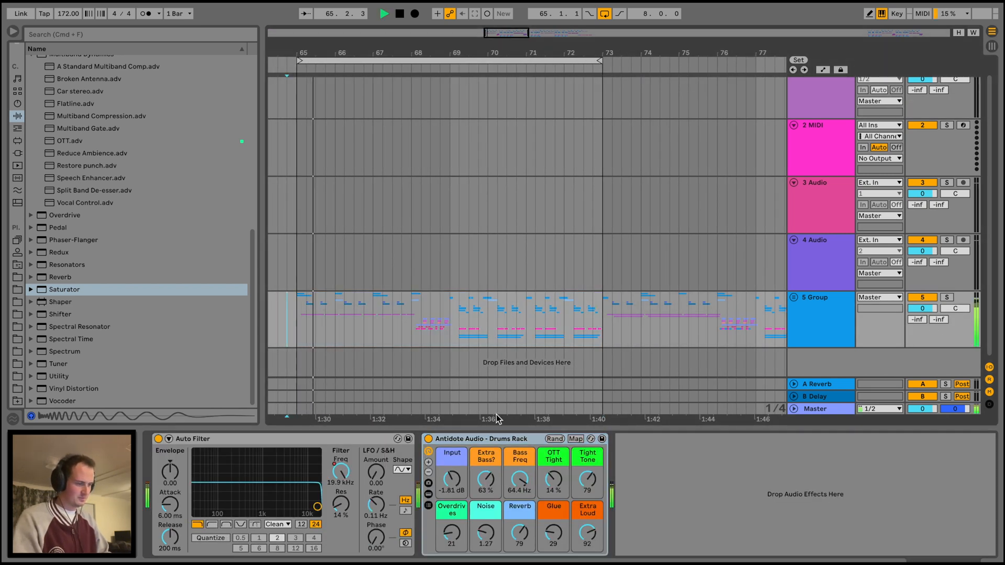
Step: Stop playback and reset the copied rack's macros: Input to 0.00 dB, Bass Freq to 37.5 Hz and all others to zero
key(space)
double_click(450, 479)
double_click(485, 481)
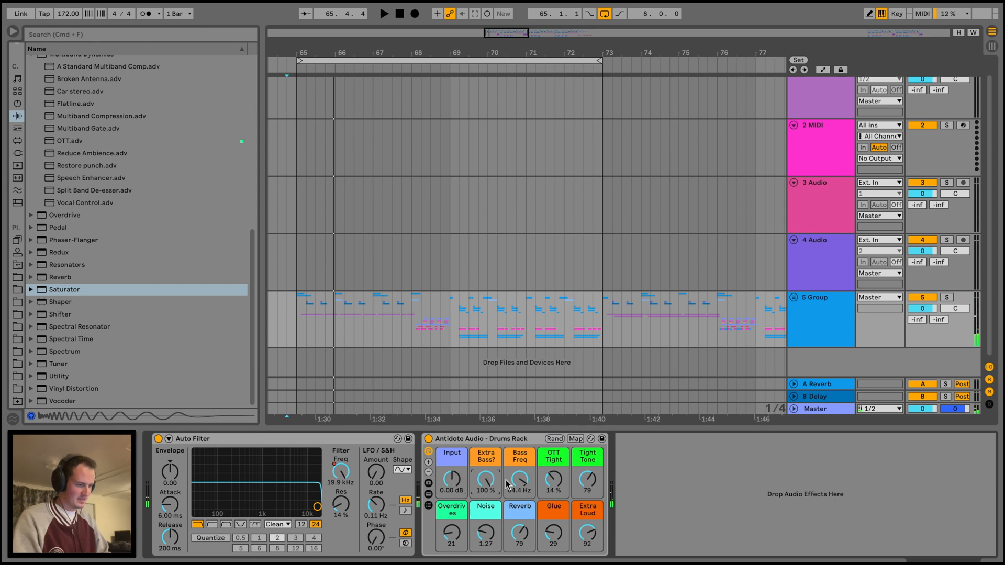
drag(559, 486, 559, 502)
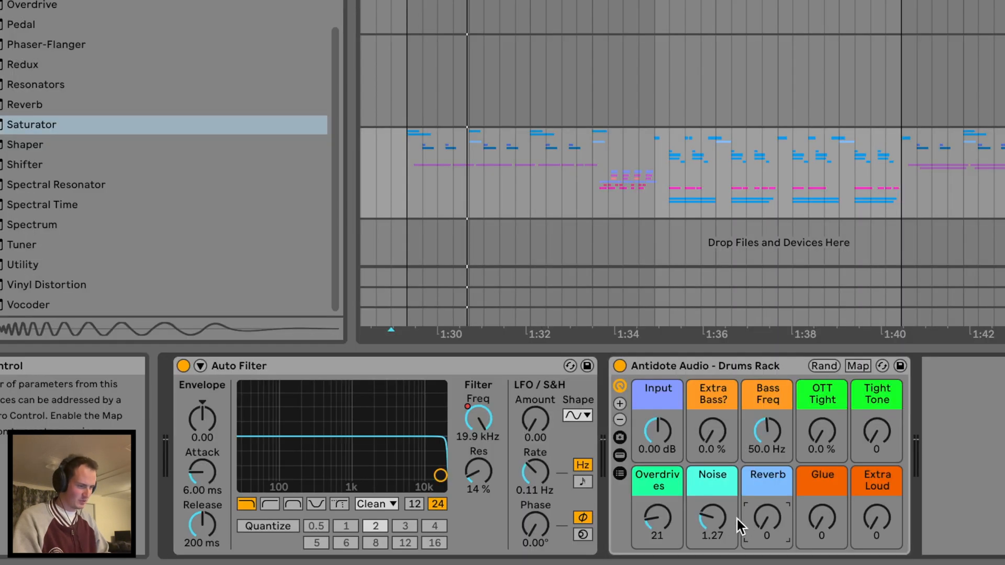
drag(490, 531, 462, 540)
drag(657, 517, 657, 525)
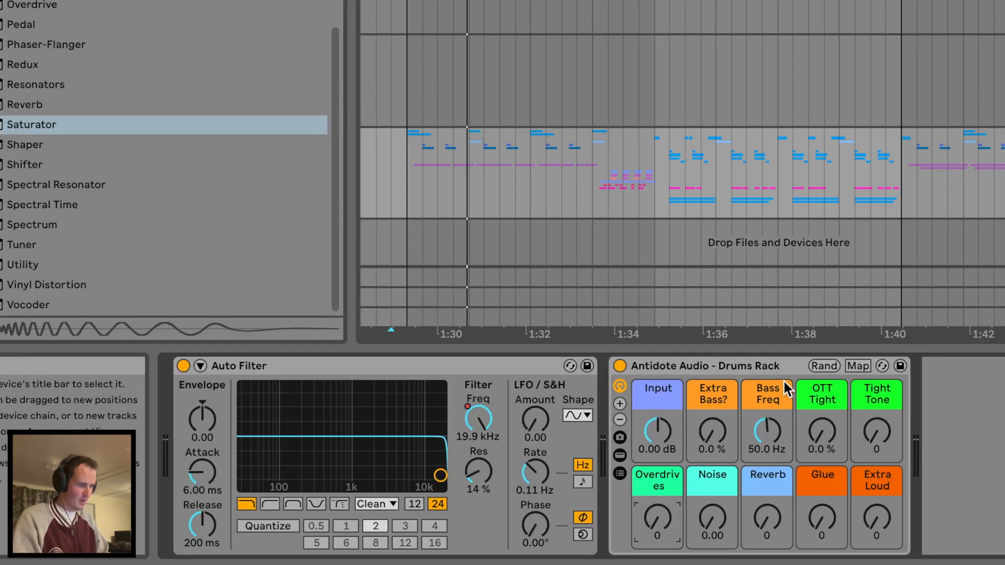
drag(767, 430, 767, 438)
Step: During playback, set Extra Bass? to 67 %, Bass Freq to 41.9 Hz, OTT Tight to 18 % and Tight Tone to 42
key(space)
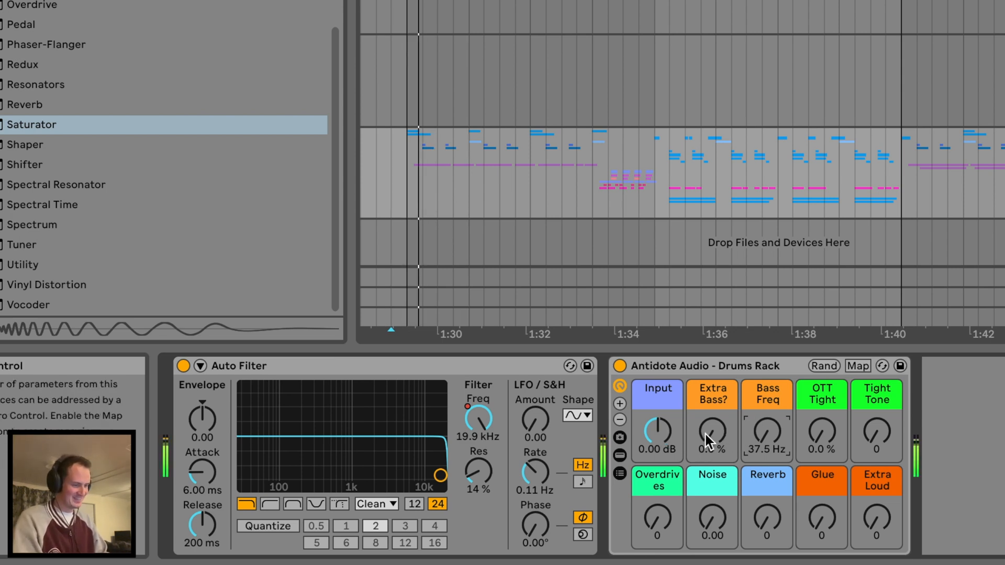
drag(706, 434, 707, 417)
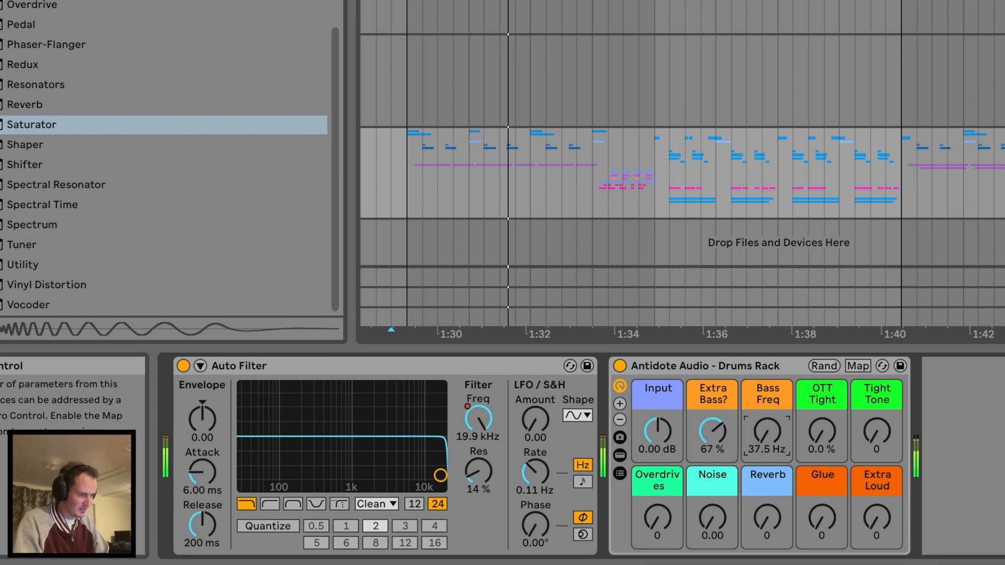
drag(765, 433, 765, 421)
drag(825, 433, 824, 408)
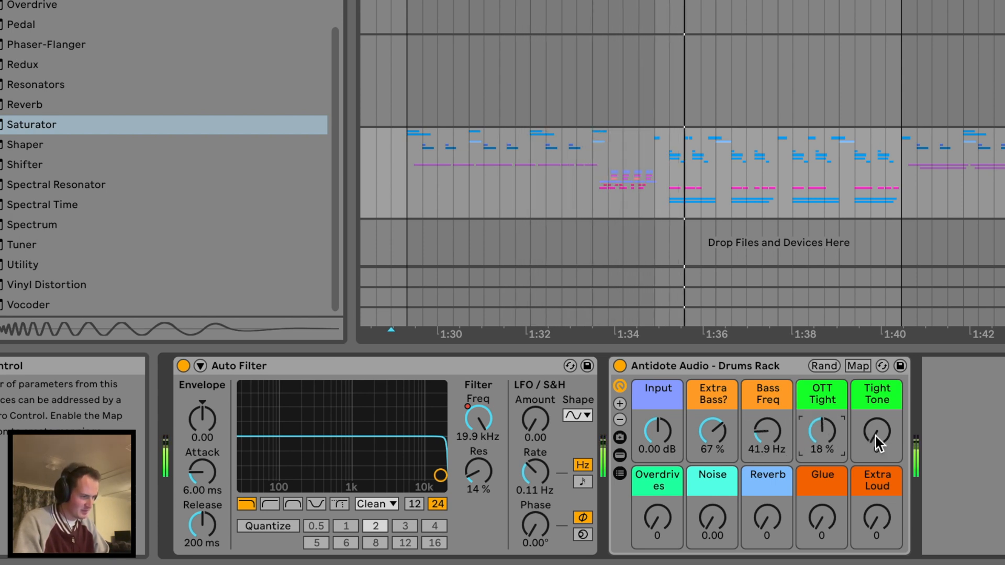
mouse_move(878, 437)
mouse_down()
mouse_move(877, 385)
mouse_move(878, 439)
mouse_move(878, 420)
mouse_up()
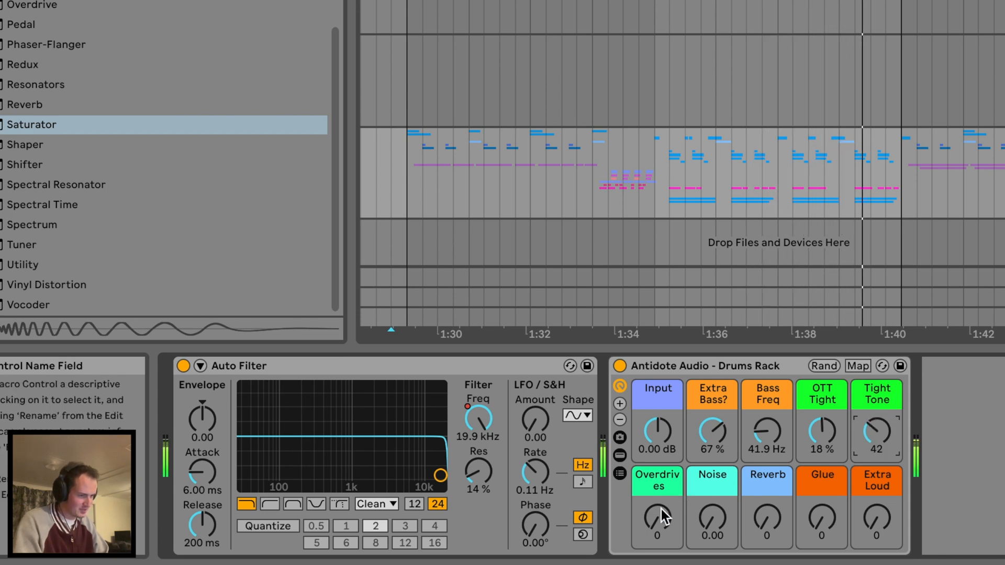
Step: Set Overdrives to 76, Noise to 4.77, Reverb to 80, Glue to 27 and Extra Loud to 79 on the group's rack
drag(657, 518, 657, 487)
drag(701, 537, 873, 490)
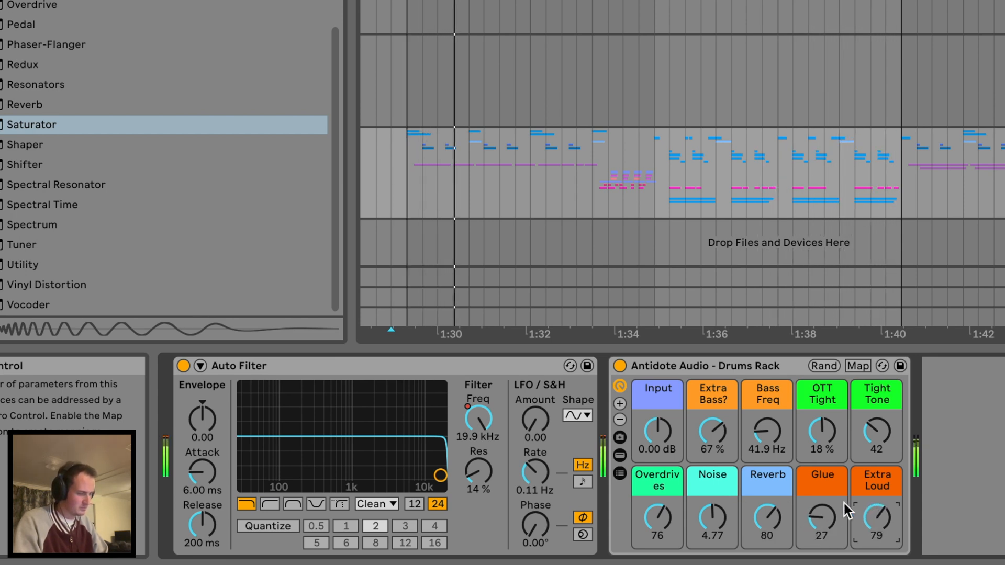
Step: Compare the group with its Drums Rack deactivated and activated, playing from bar 69
click(619, 364)
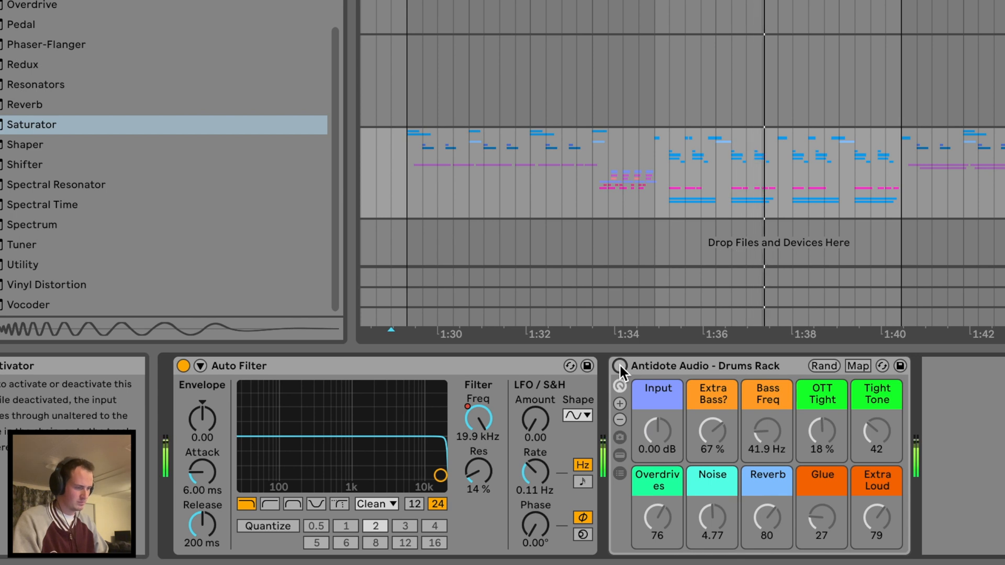
click(654, 198)
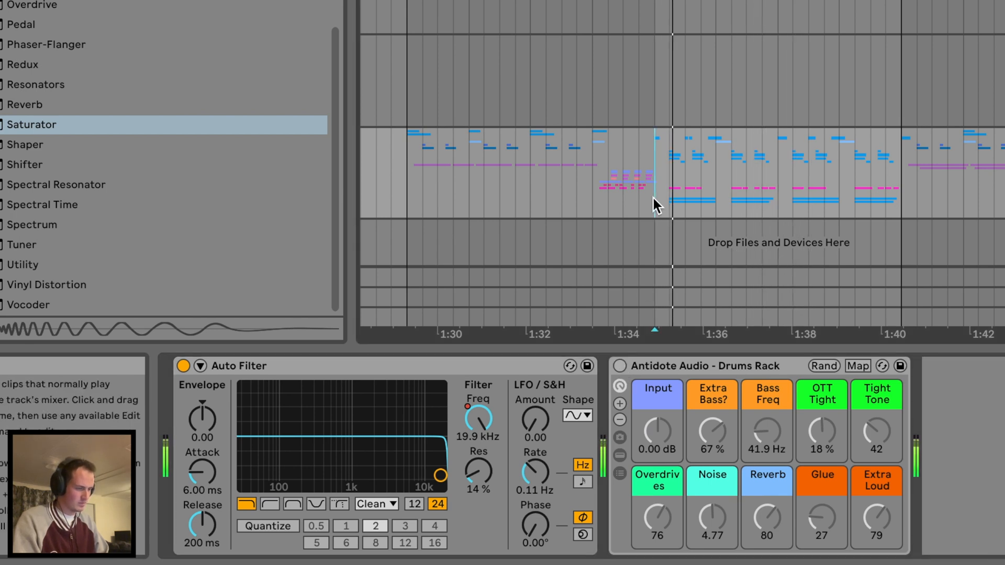
click(619, 366)
key(space)
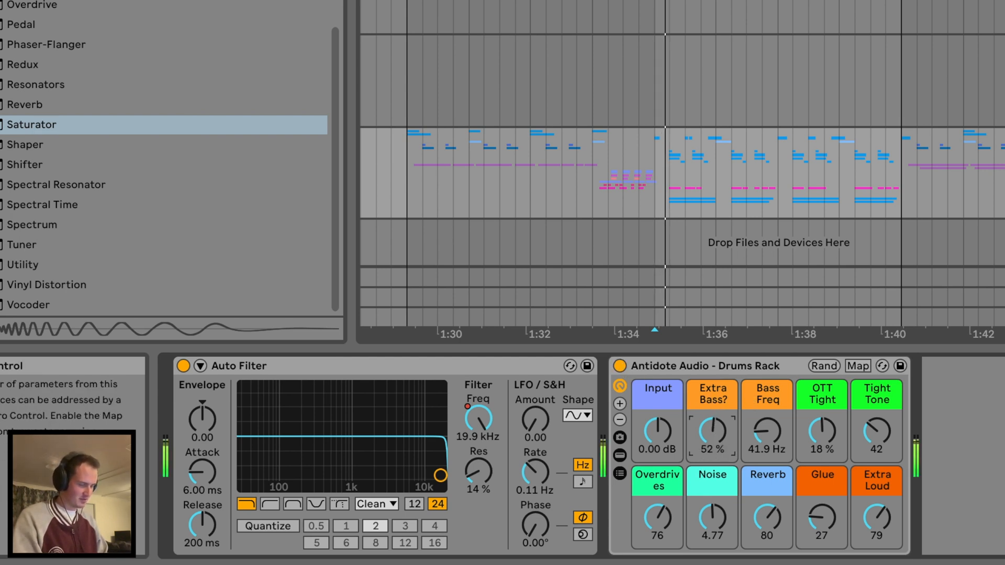
Step: Reduce the group rack's Extra Bass? macro to 39 % and Overdrives to 31
drag(714, 435, 715, 475)
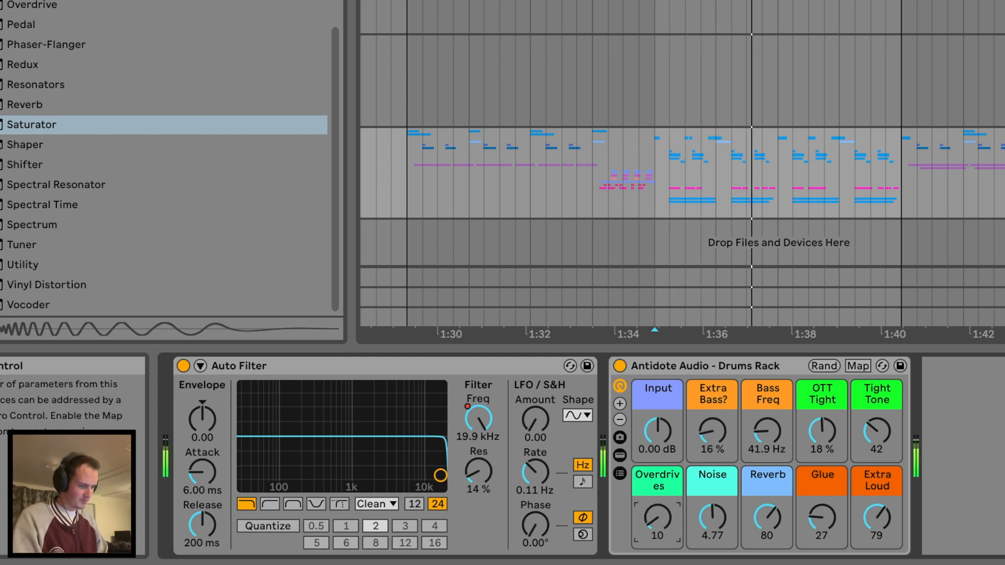
drag(665, 529, 664, 564)
drag(715, 429, 714, 420)
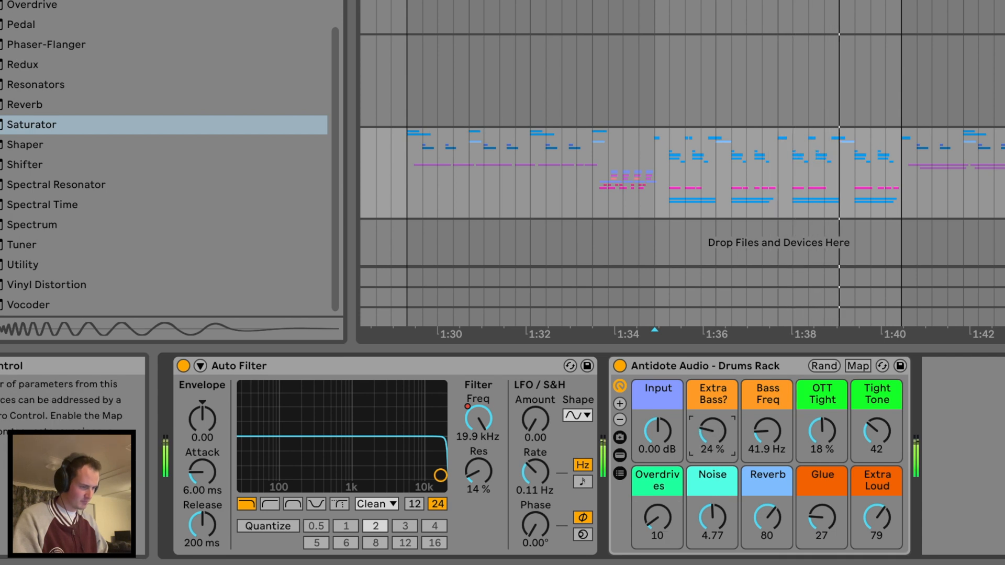
drag(657, 518, 658, 508)
Step: Replay the group from bar 65 and compare it with the Drums Rack deactivated and reactivated
click(410, 176)
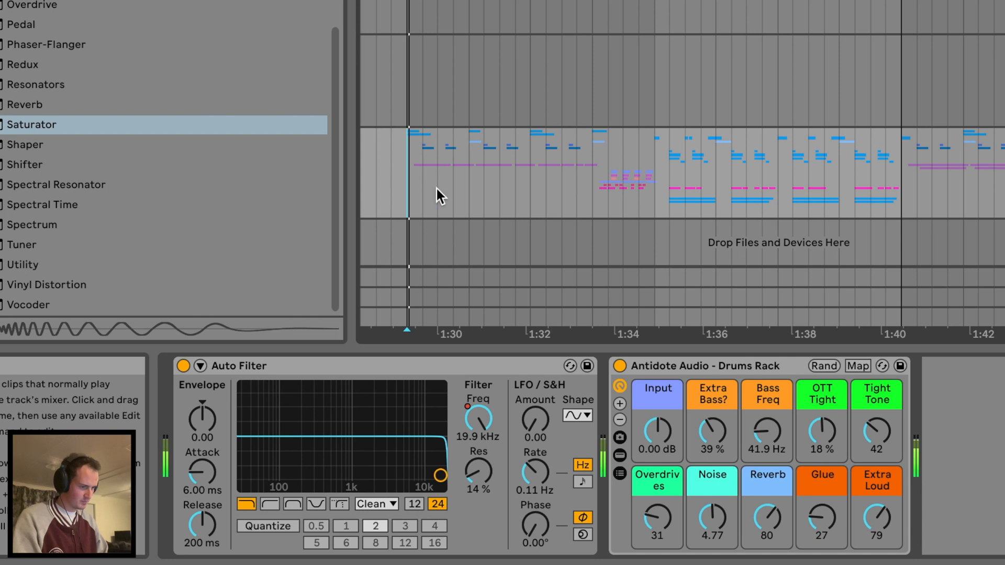
click(619, 366)
click(619, 366)
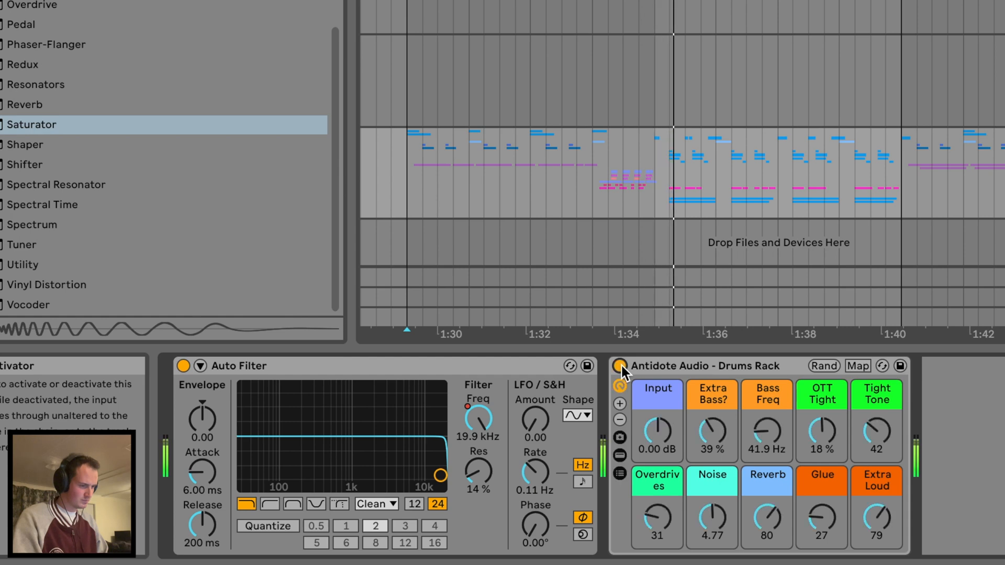